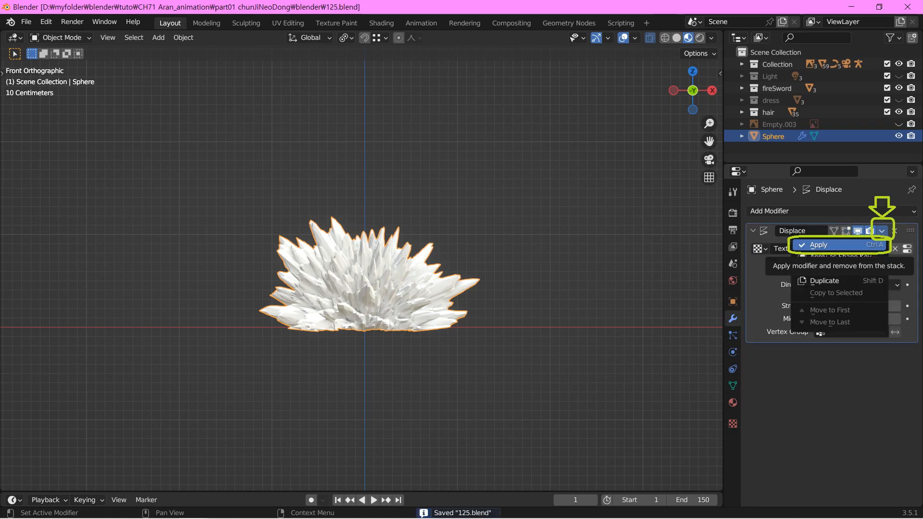
- Apply the Displace modifier on the spiky half-sphere
click(818, 244)
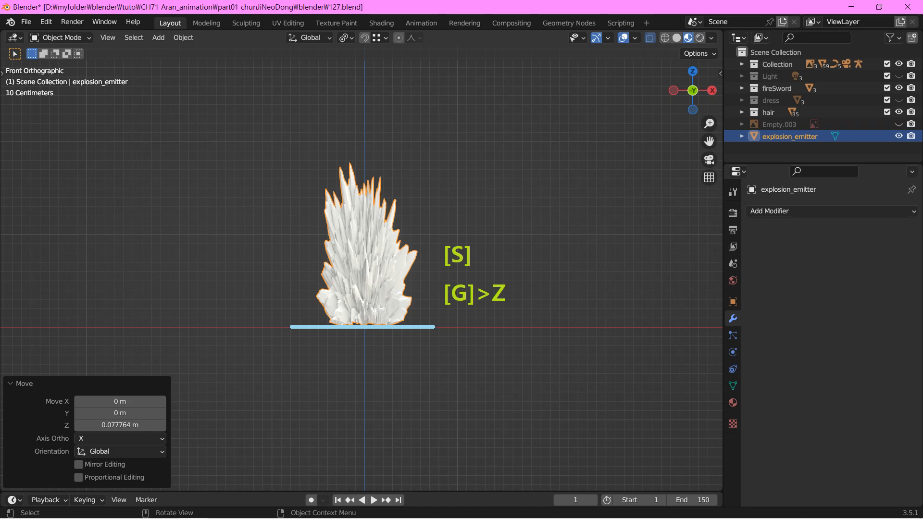
- Duplicate explosion_emitter in place and rename the copy "explosion"
key(shift+d)
key(Escape)
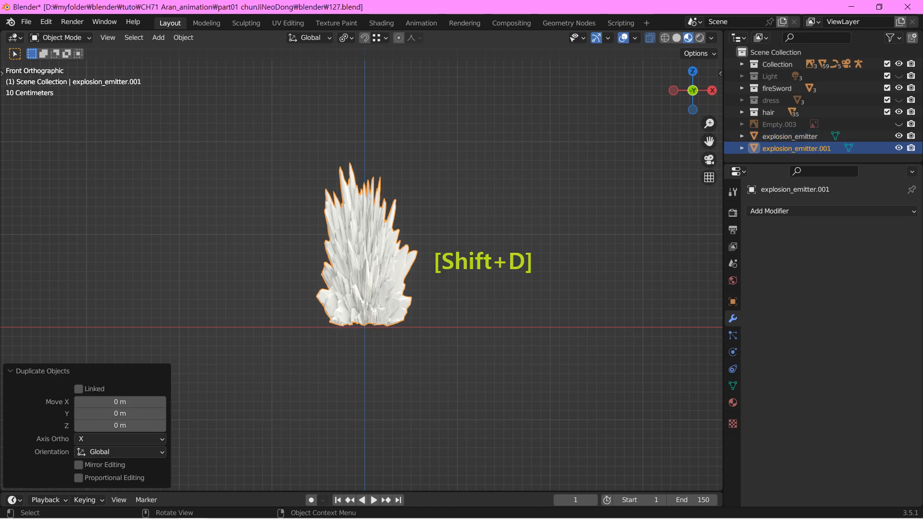
key(F2)
text(explosion)
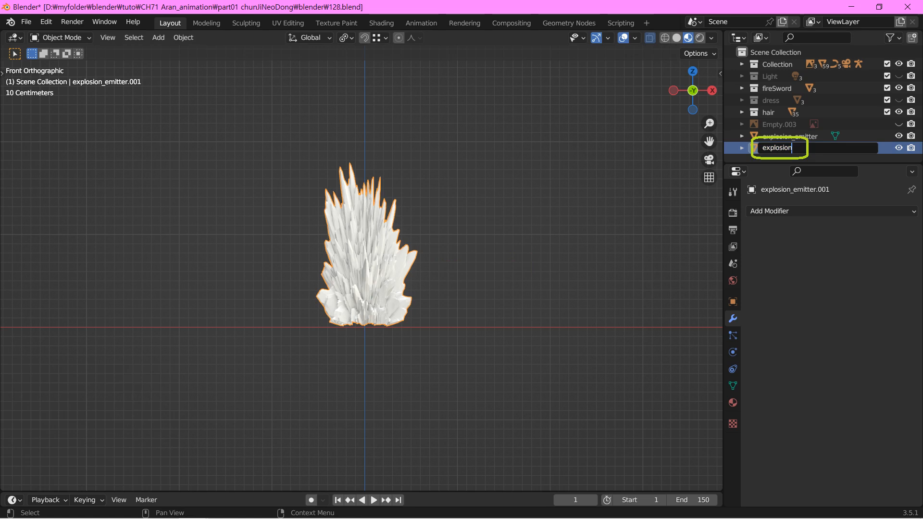
key(Return)
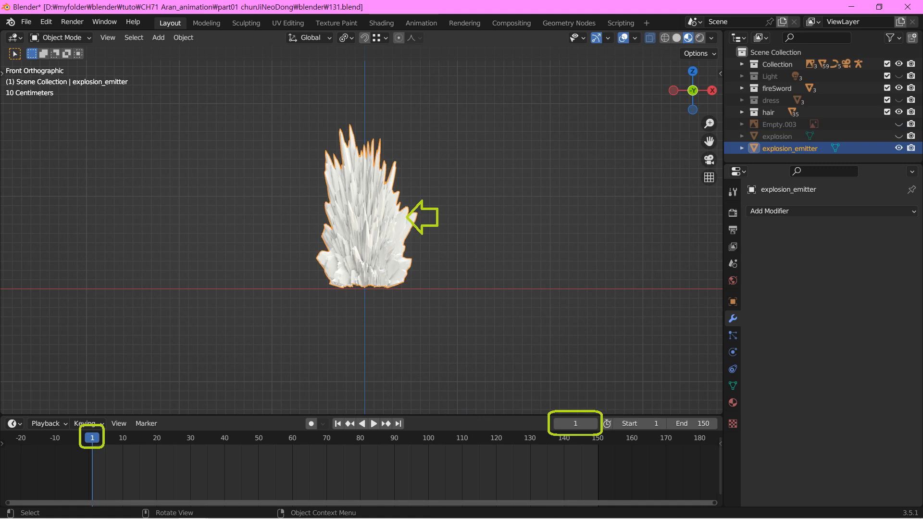
- Insert a Location, Rotation & Scale keyframe for explosion_emitter at frame 1 and copy it to frame 10
key(i)
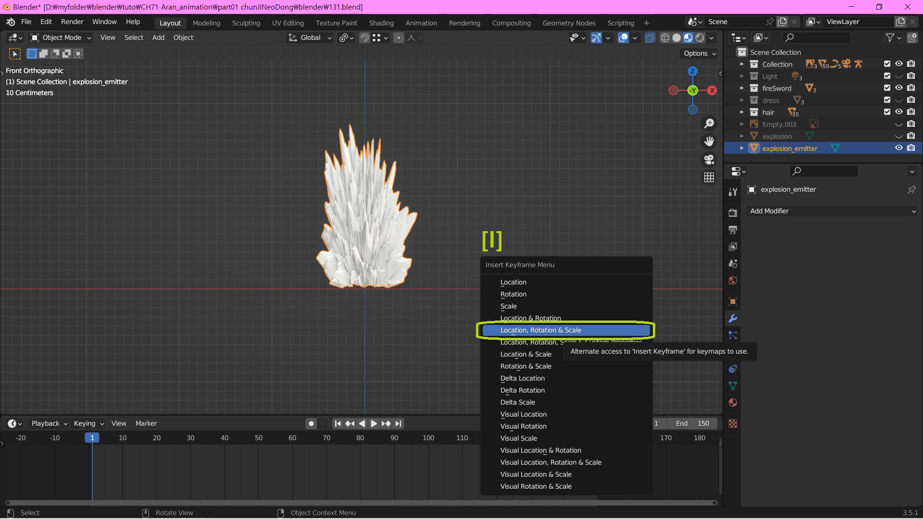
key(Return)
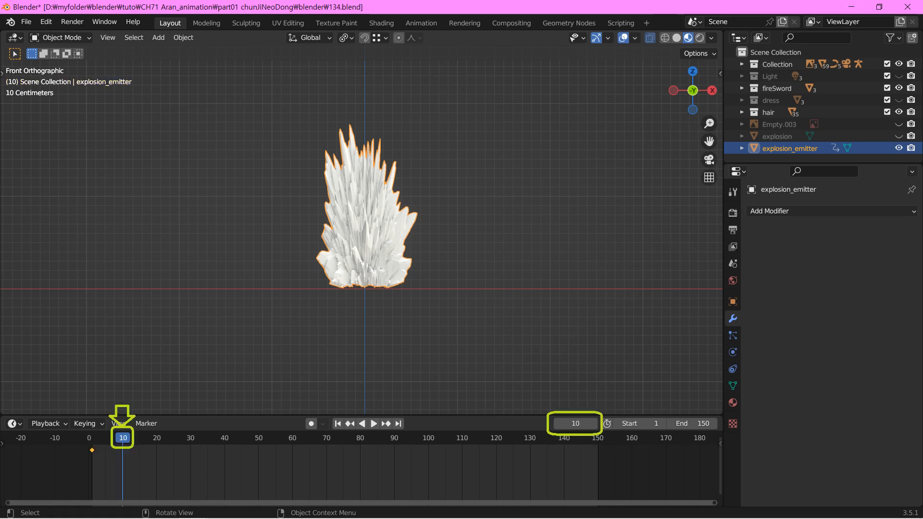
key(ctrl+c)
key(ctrl+v)
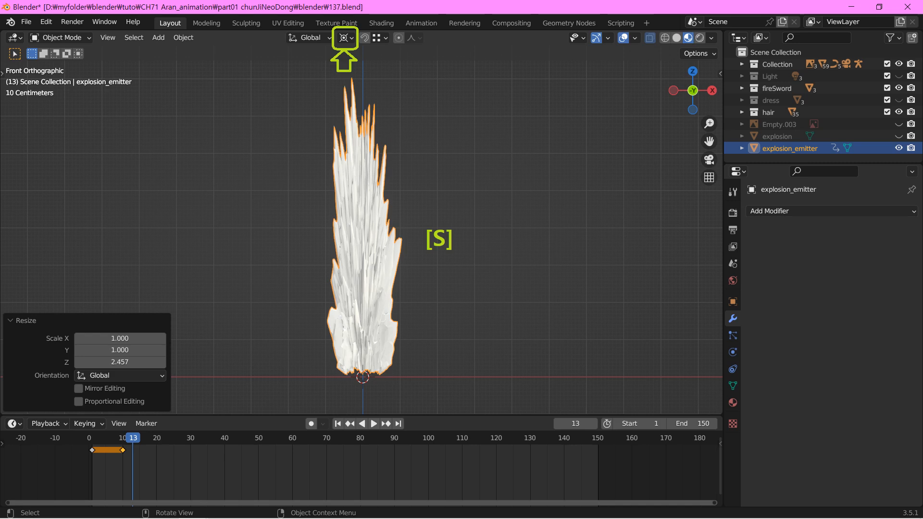
- Keyframe explosion_emitter's location, rotation and scale at frame 13, and again at frame 17 with its Z scaled by 0.415
key(i)
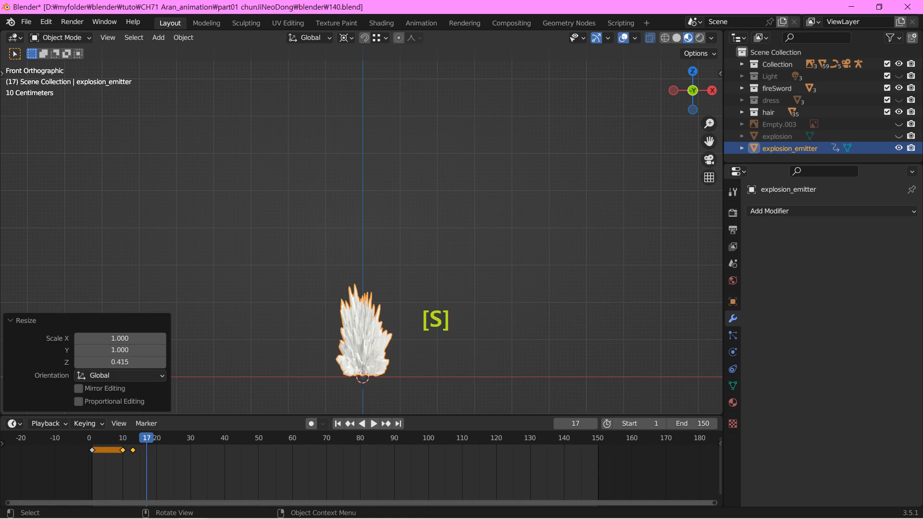
key(i)
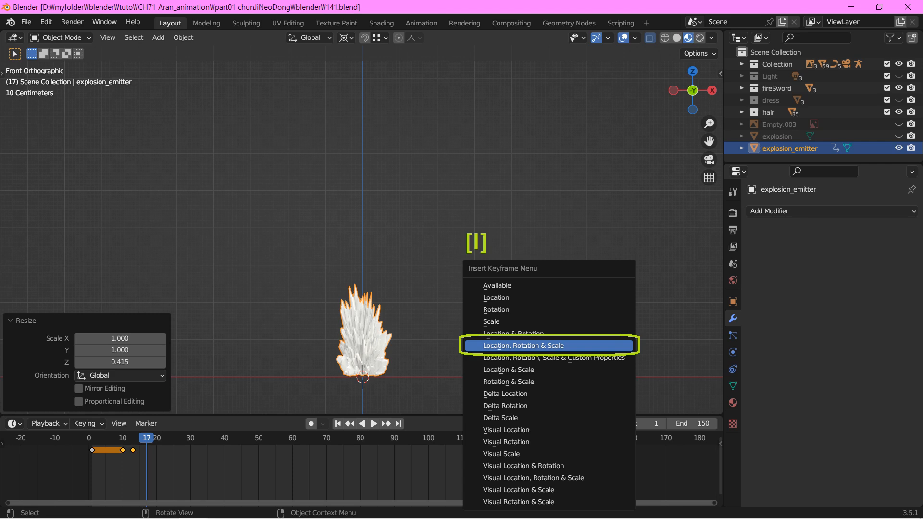
key(Return)
- Play the emitter's scale animation from the first frame, stop it and return to frame 1
key(shift+Left)
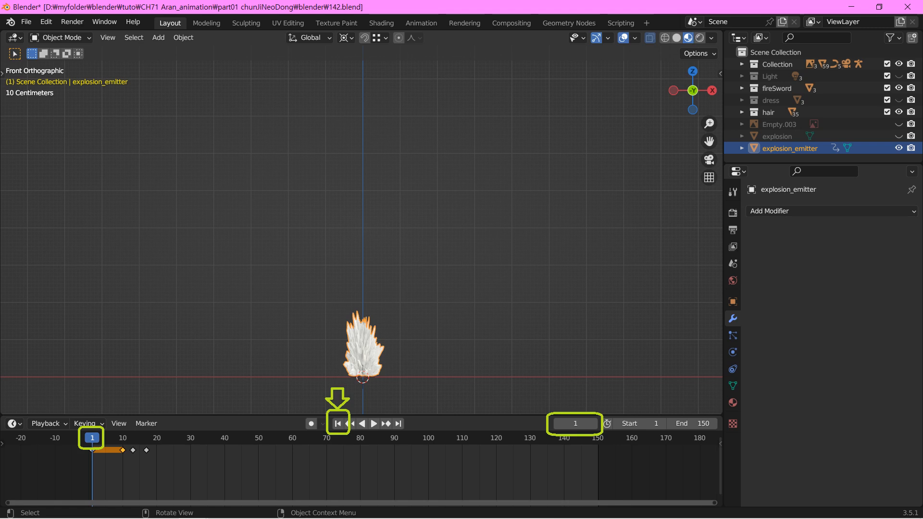
click(374, 418)
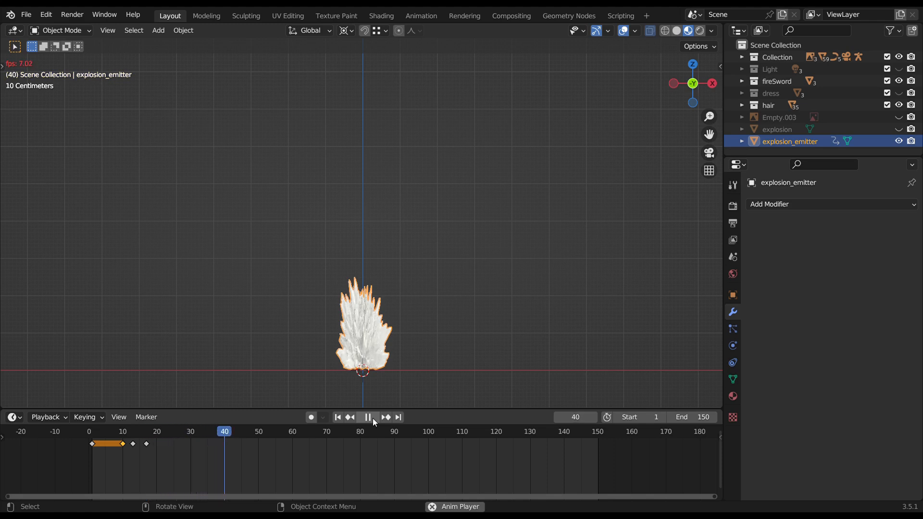
click(374, 418)
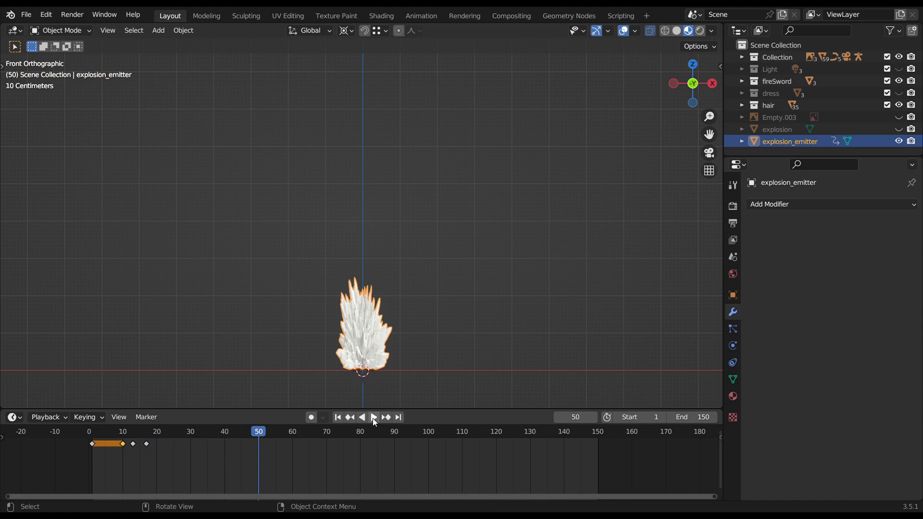
click(338, 417)
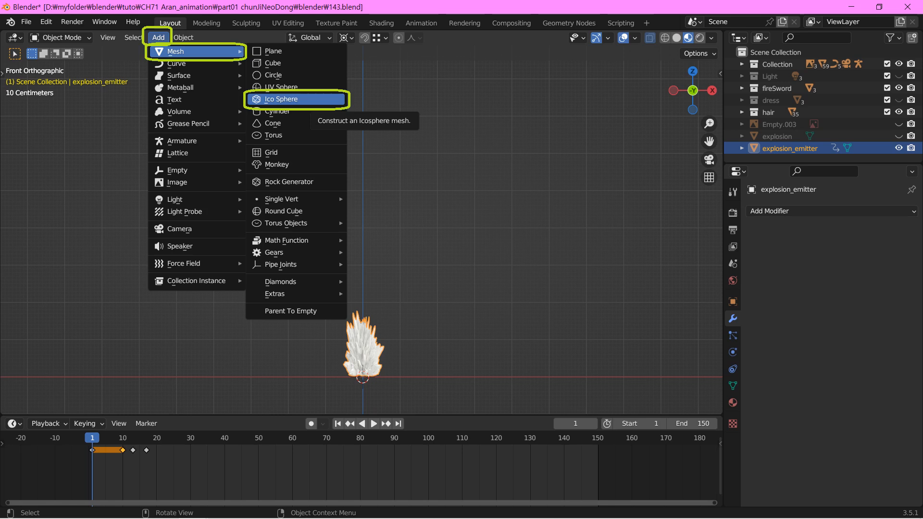
- Add an ico sphere with 2 subdivisions, scale it down slightly and move it about 6 m along the X axis
click(297, 99)
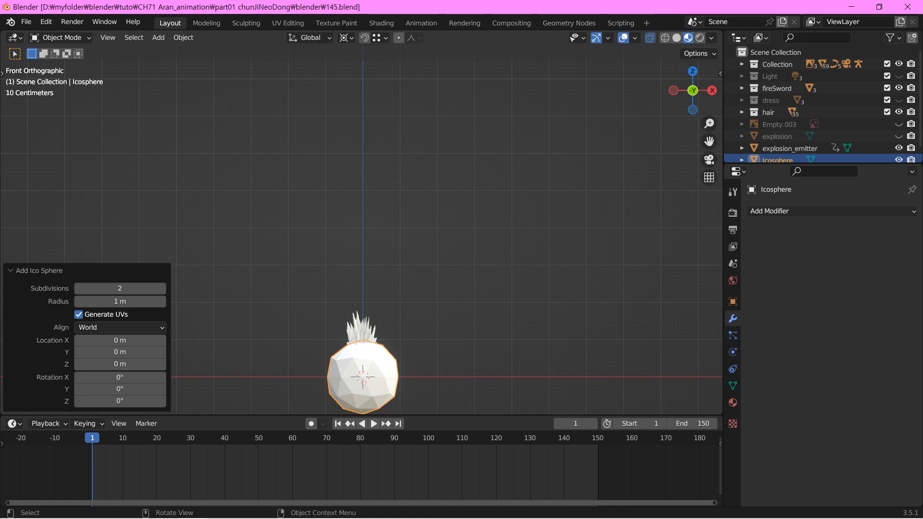
key(s)
key(Return)
key(g)
key(x)
key(Return)
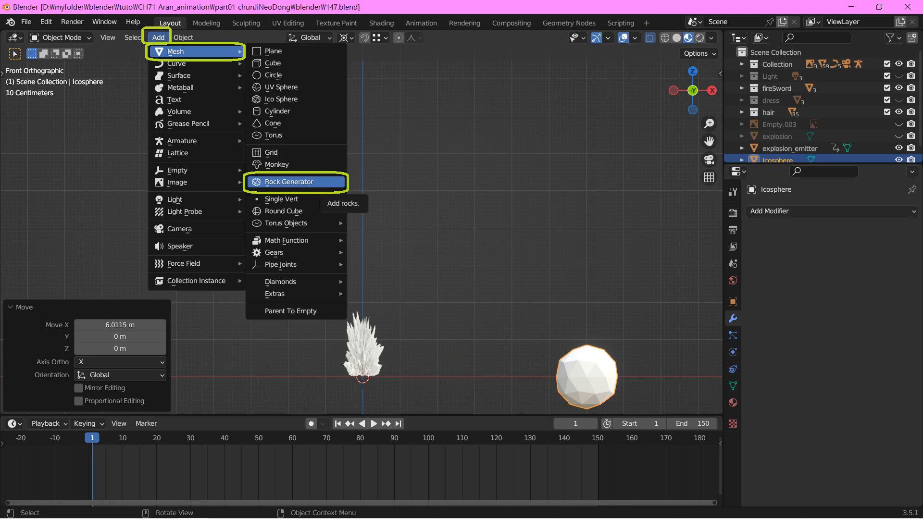
- Add a rock mesh with the Rock Generator
click(307, 182)
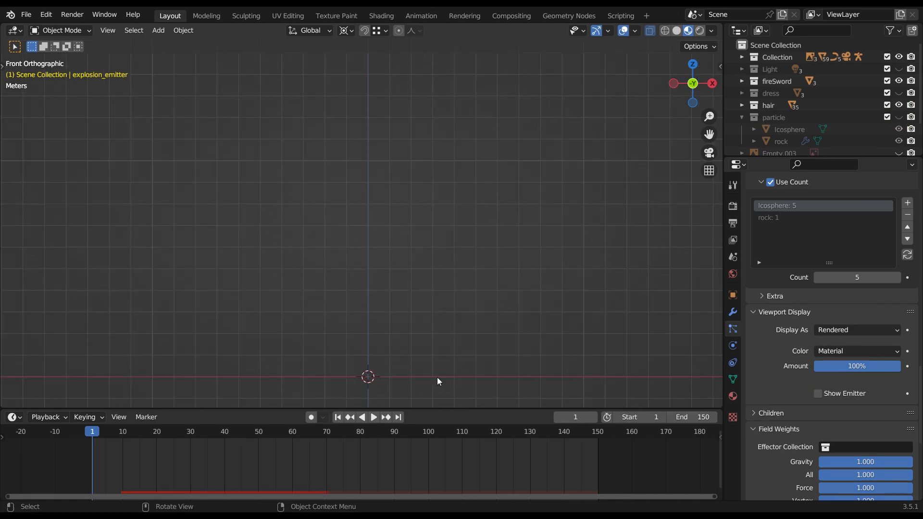
- Play the explosion_emitter particle simulation with the icosphere and rock instances, stop it and return to frame 1
click(374, 418)
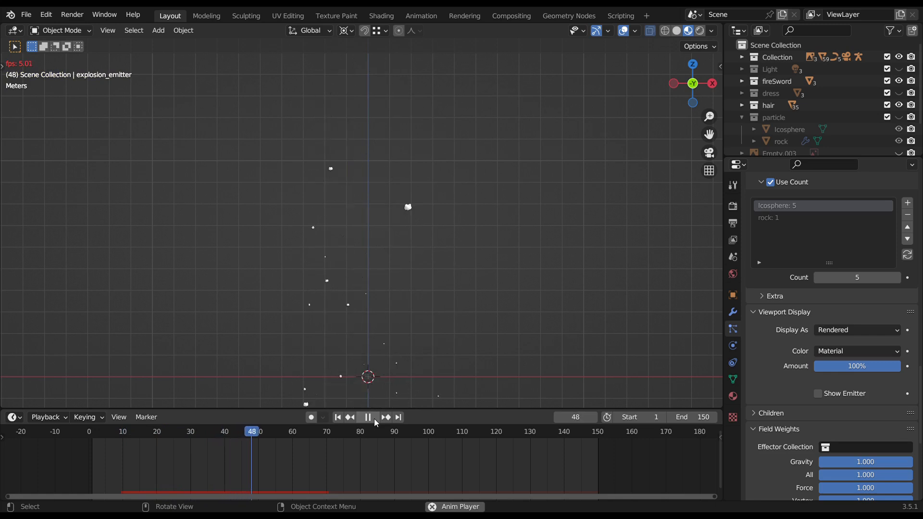
click(374, 418)
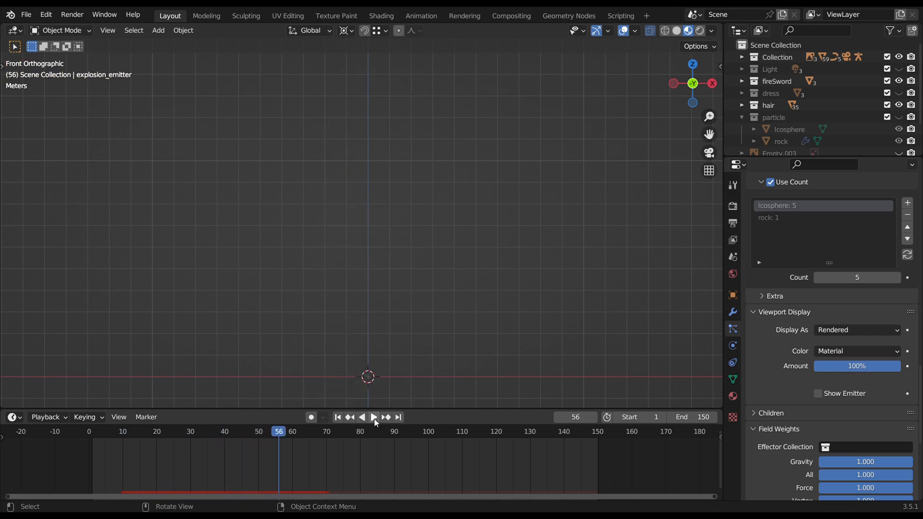
click(337, 418)
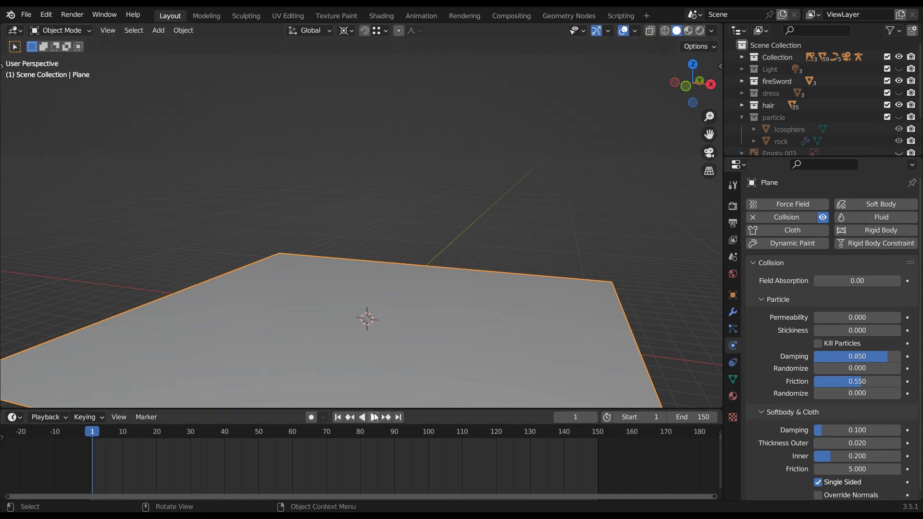
- Play the simulation to check how the particles collide with the ground plane, and rewind to the first frame
click(375, 424)
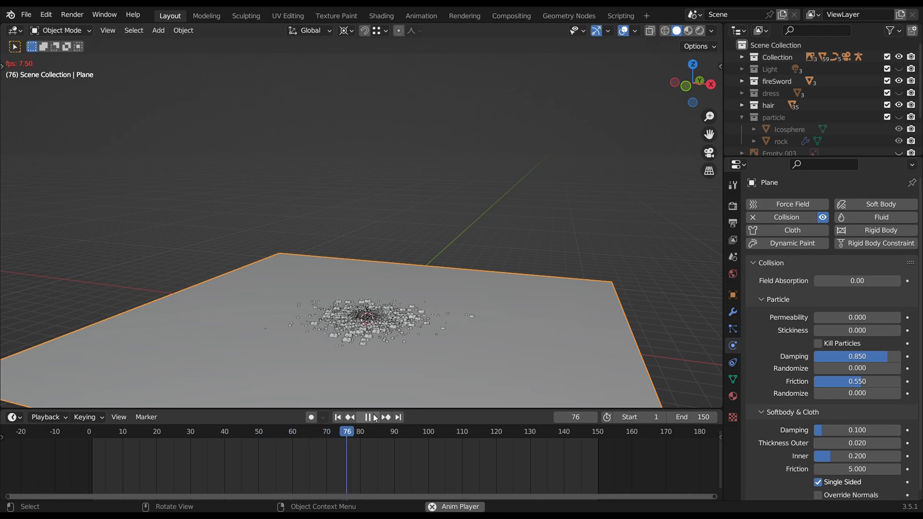
click(374, 417)
click(340, 419)
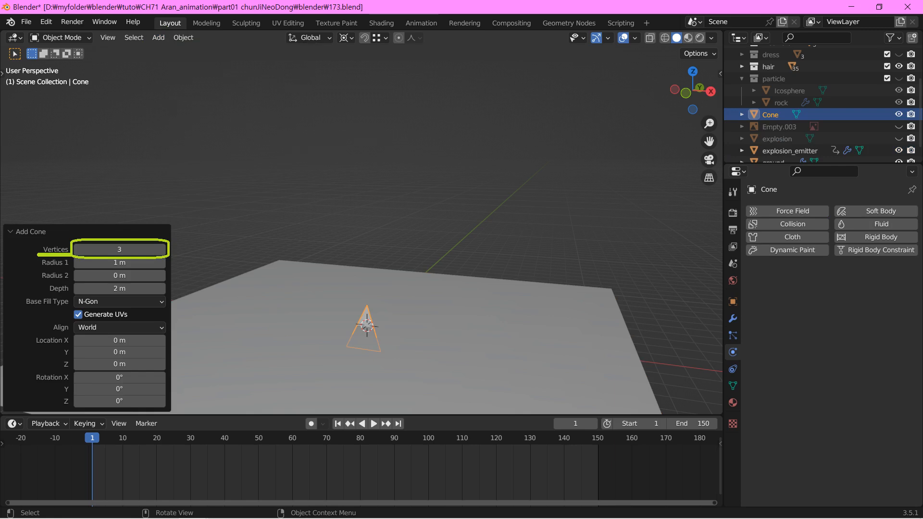
- Resize the three-vertex cone at the world origin
key(s)
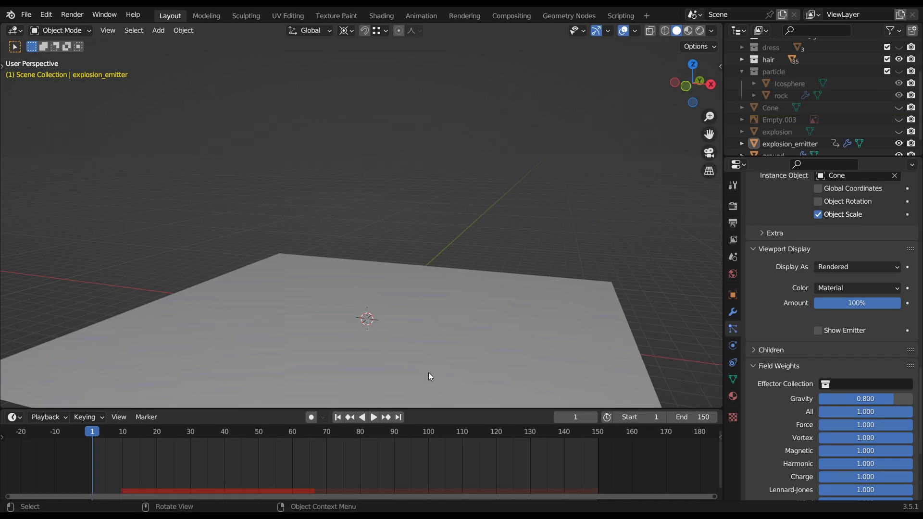
- Play the explosion with the added cone particles, stop it and return to the first frame
click(373, 425)
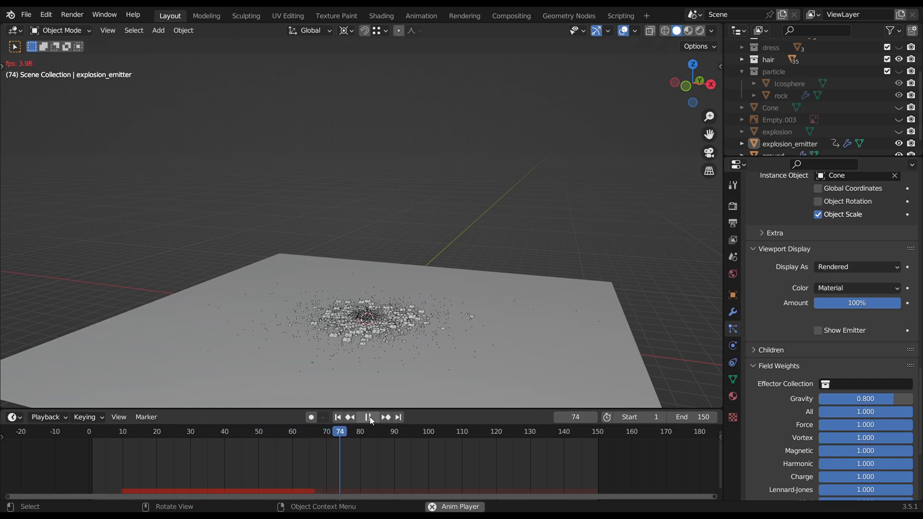
click(371, 421)
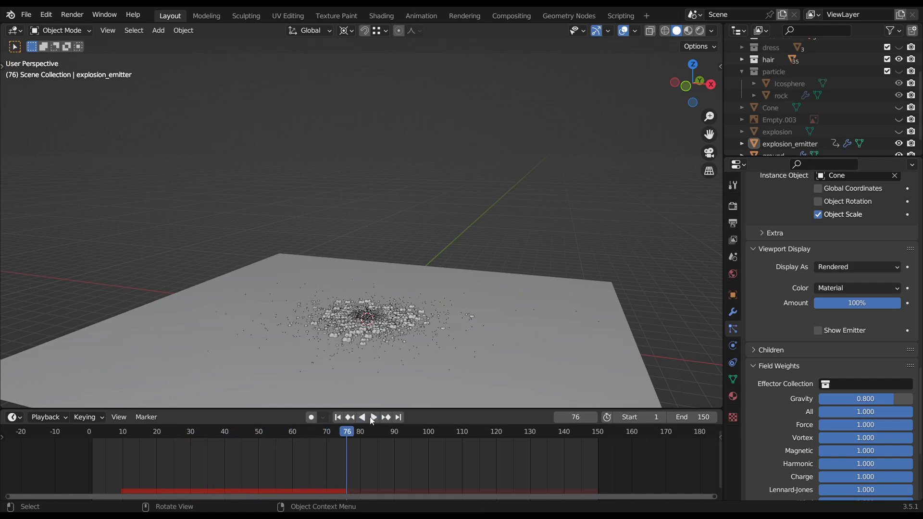
click(338, 417)
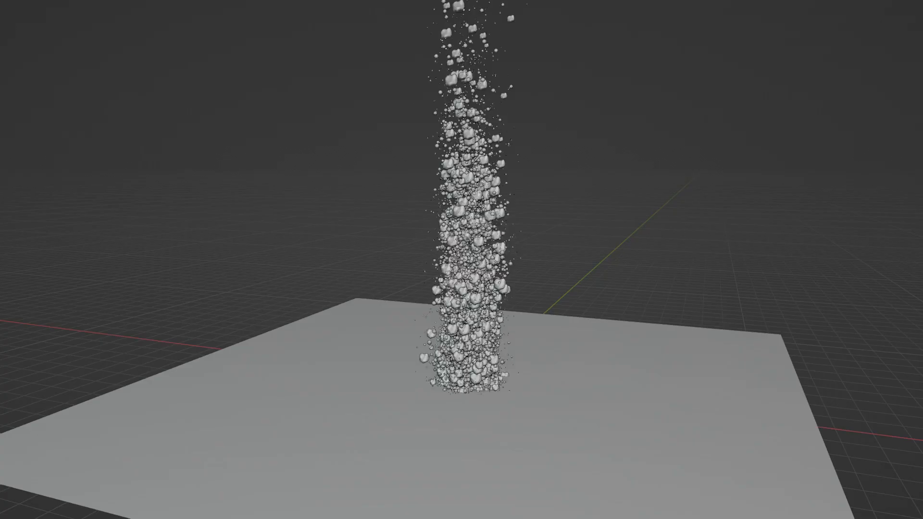